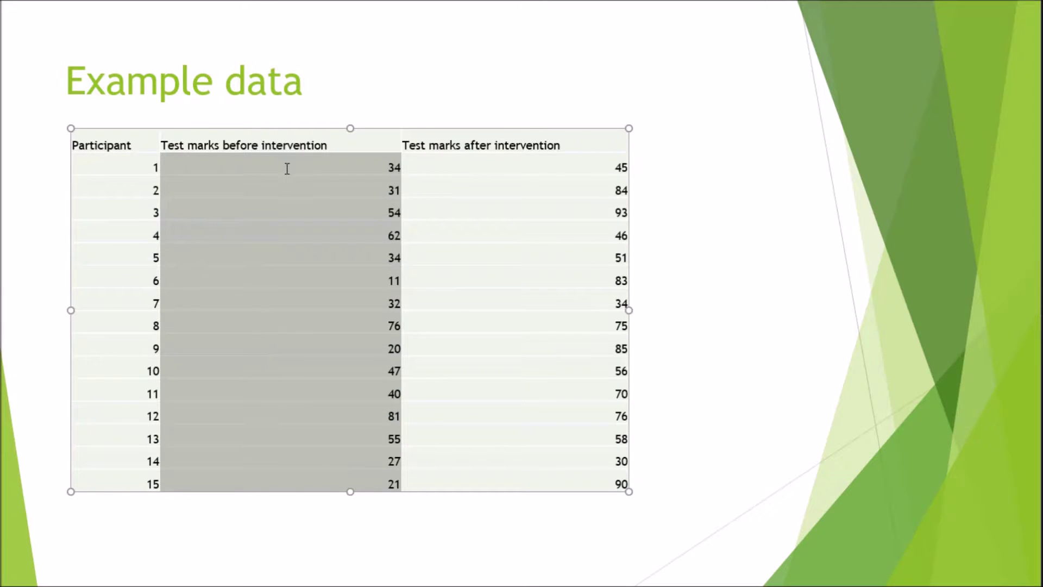
Highlight the After_score column and all 15 data rows to review the entries
{"action": "left_click_drag", "start_coordinate": [470, 164], "coordinate": [596, 491]}
{"action": "left_click", "coordinate": [308, 421]}
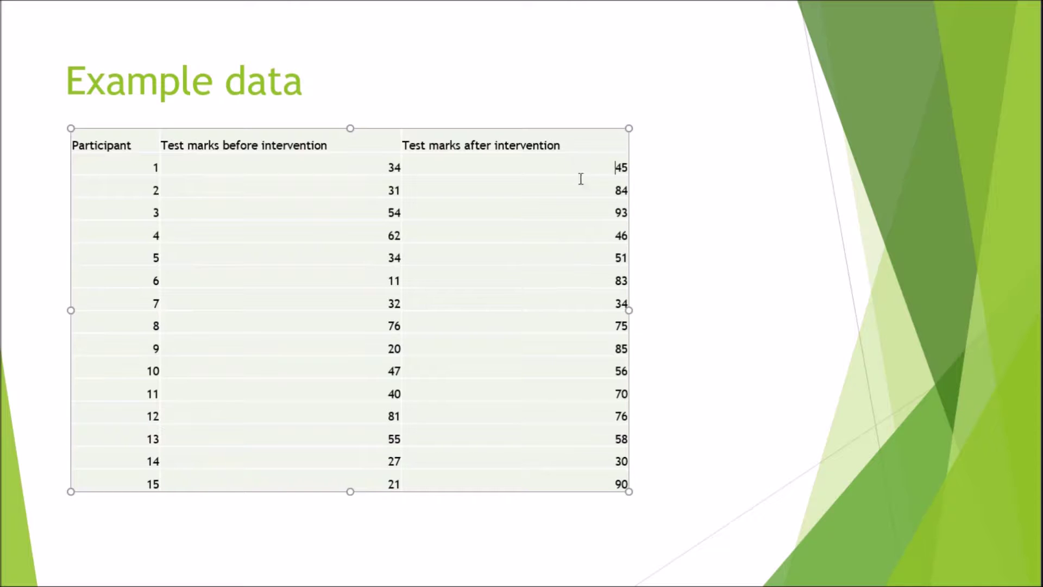
{"action": "left_click_drag", "start_coordinate": [579, 177], "coordinate": [604, 482]}
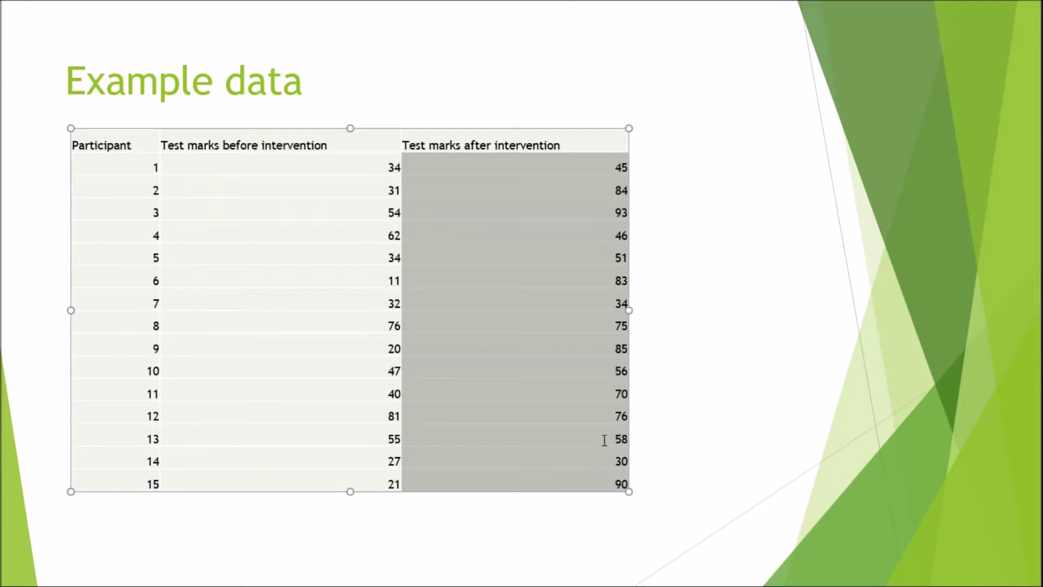
{"action": "left_click", "coordinate": [742, 344]}
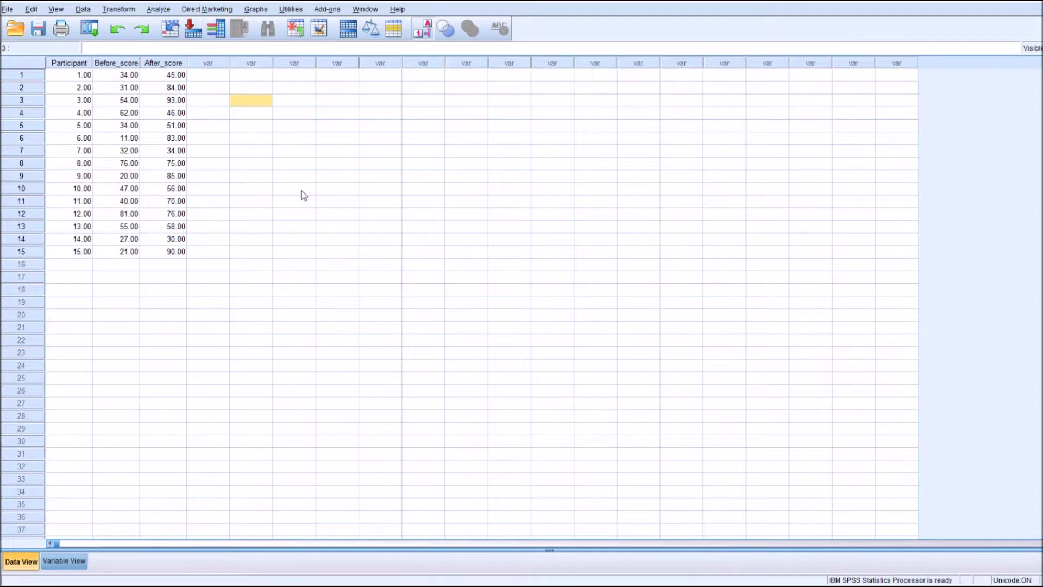
{"action": "left_click", "coordinate": [264, 215]}
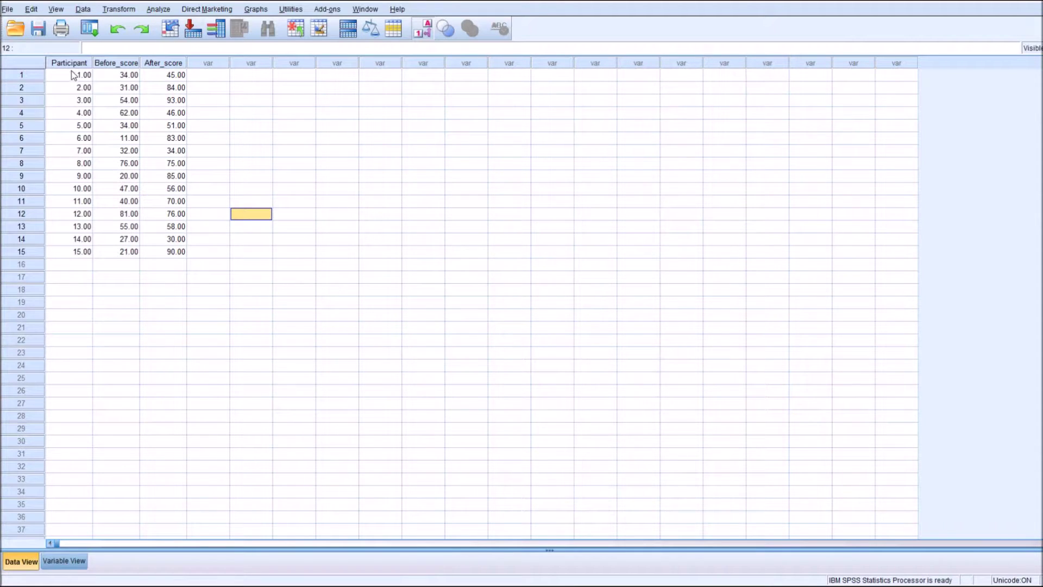
{"action": "left_click_drag", "start_coordinate": [72, 75], "coordinate": [177, 251]}
{"action": "left_click", "coordinate": [184, 290]}
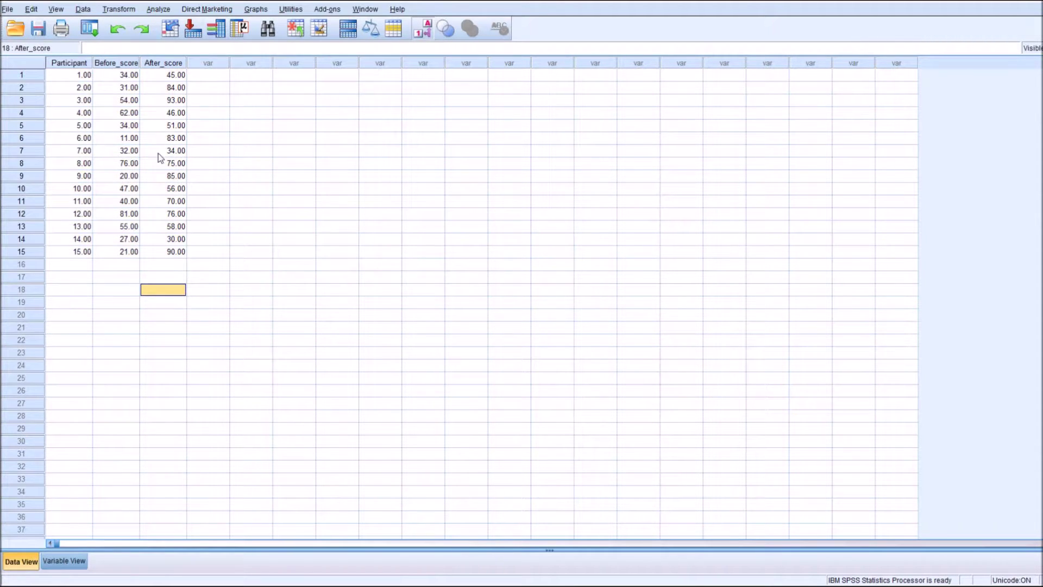
Compare the Participant, Before_score and After_score columns by selecting each in turn
{"action": "left_click", "coordinate": [129, 64]}
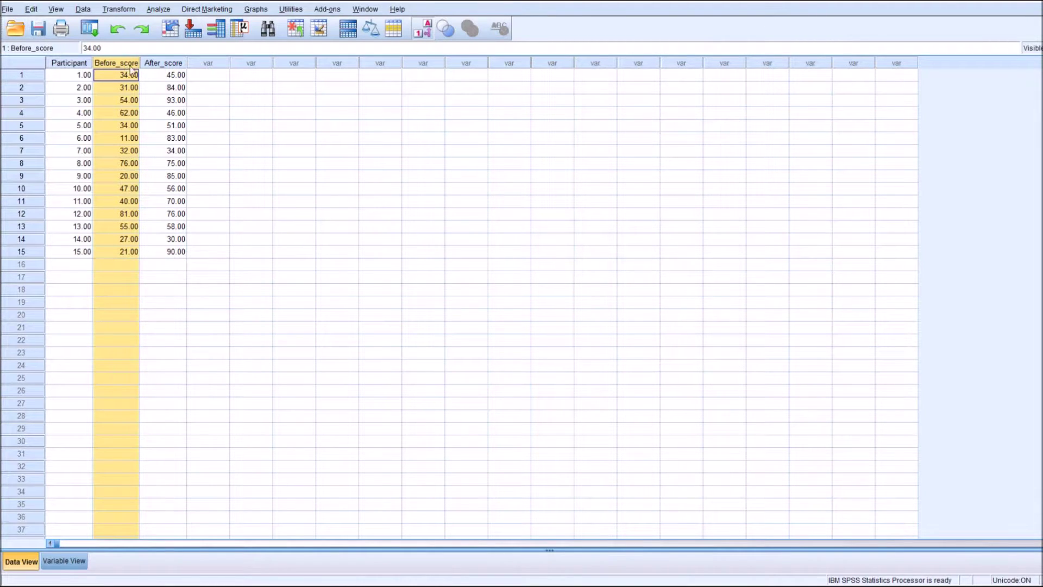
{"action": "left_click", "coordinate": [169, 64]}
{"action": "left_click", "coordinate": [125, 65]}
{"action": "left_click", "coordinate": [167, 62]}
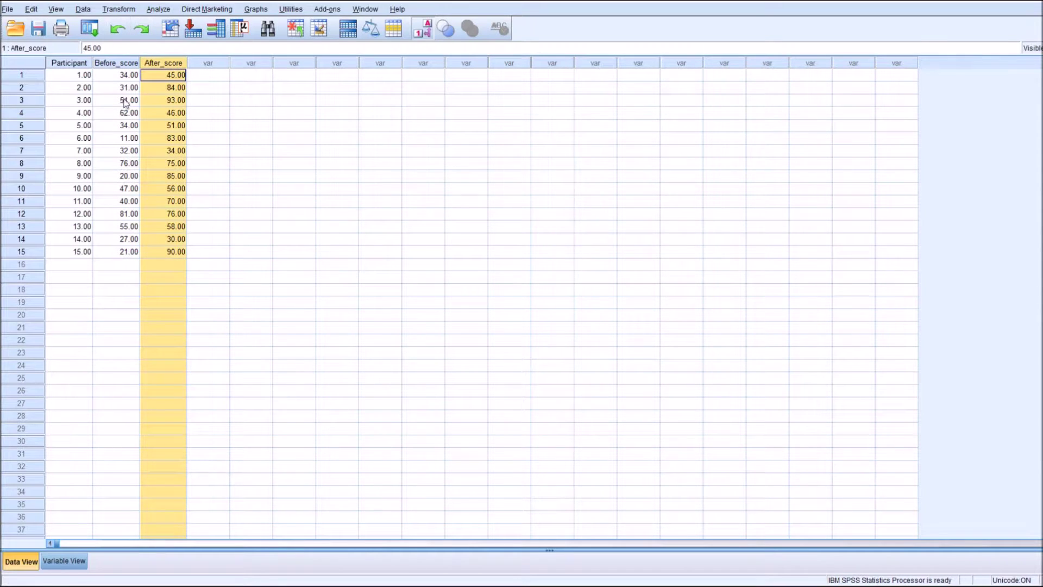
{"action": "left_click", "coordinate": [119, 64]}
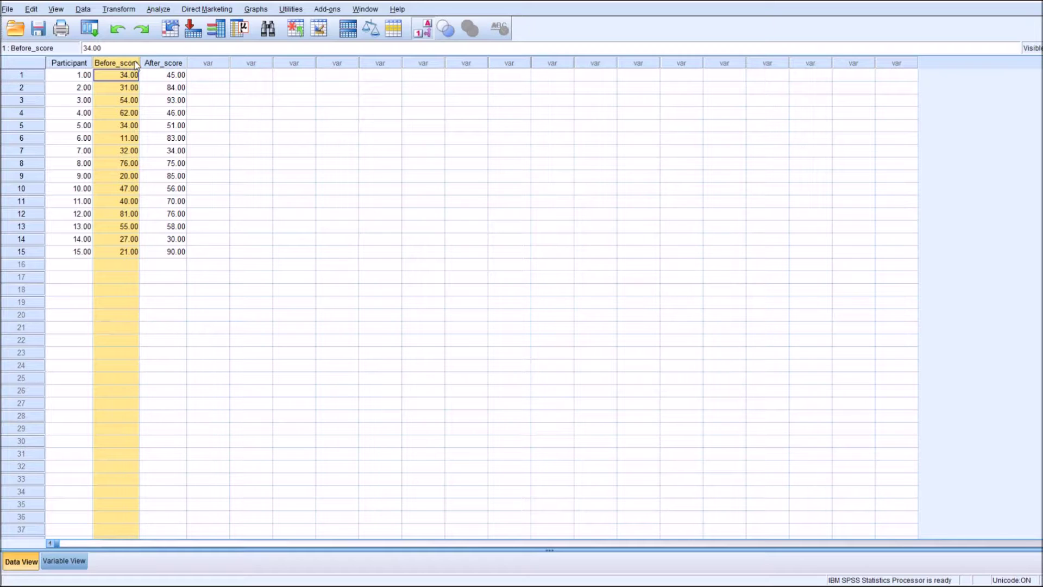
{"action": "left_click", "coordinate": [153, 64]}
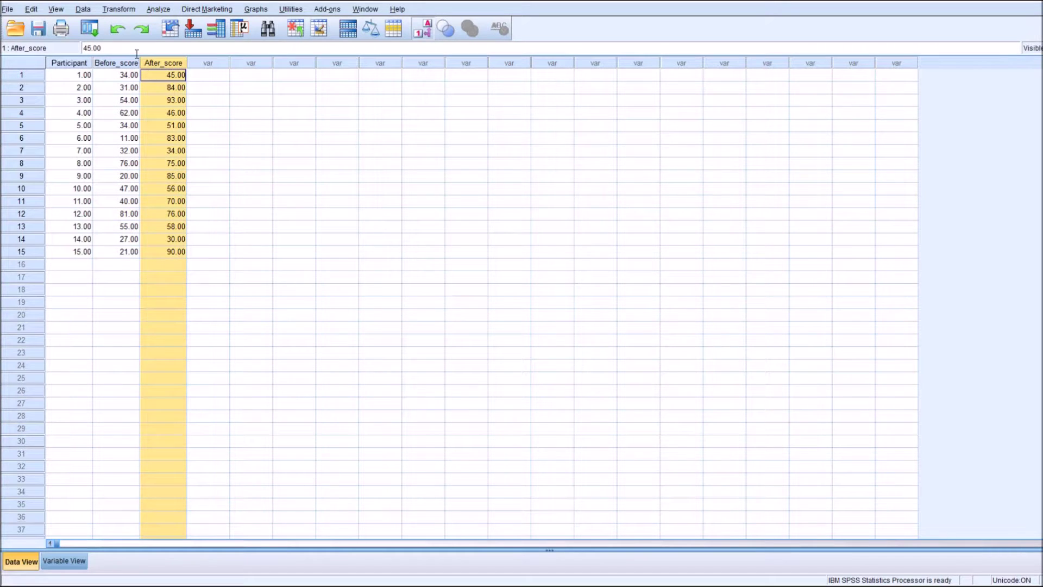
{"action": "left_click", "coordinate": [133, 63]}
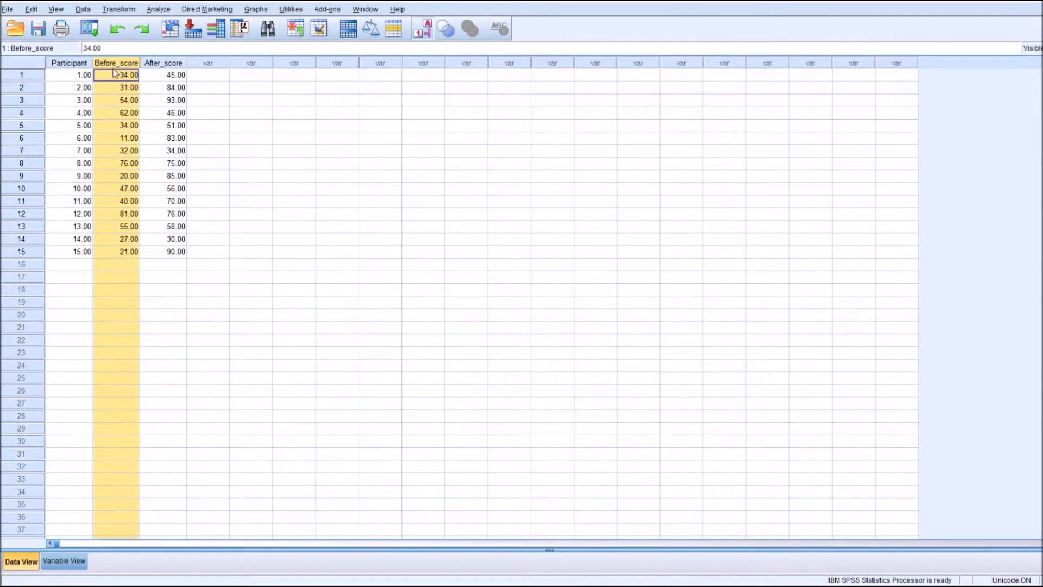
{"action": "left_click", "coordinate": [168, 64]}
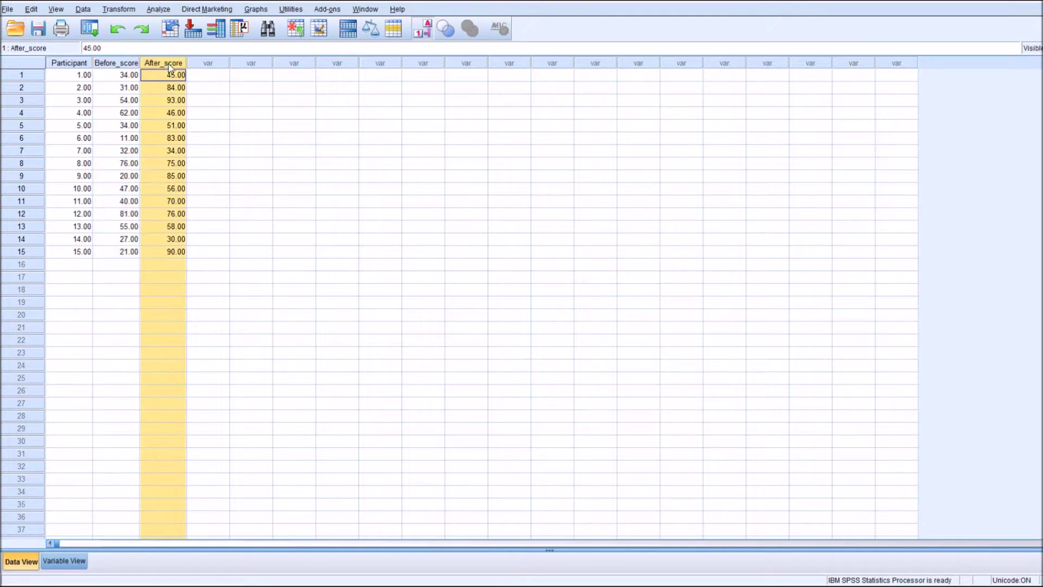
{"action": "left_click", "coordinate": [134, 65]}
{"action": "left_click", "coordinate": [79, 64]}
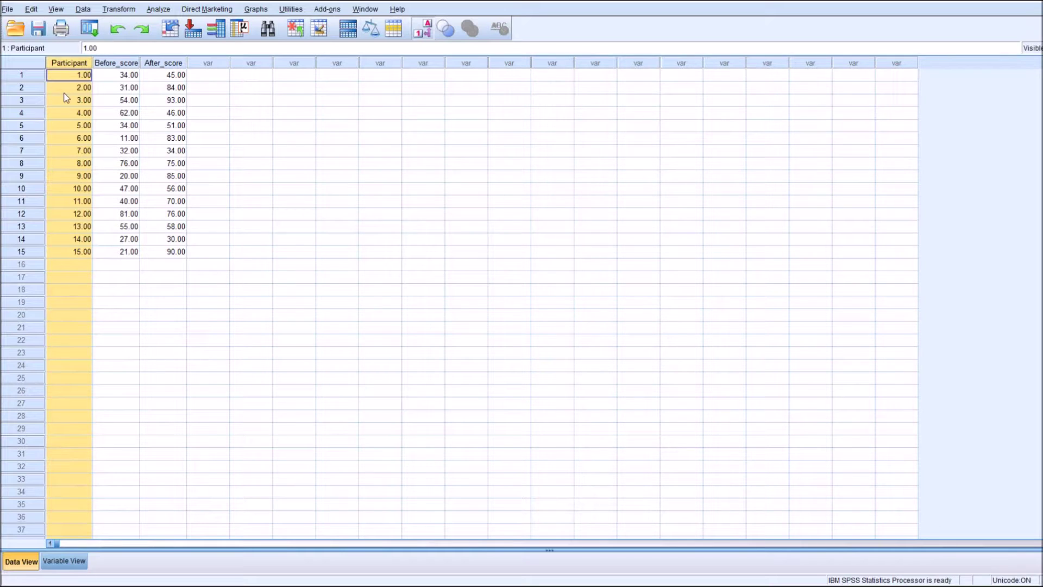
{"action": "left_click", "coordinate": [116, 63]}
{"action": "left_click", "coordinate": [163, 63]}
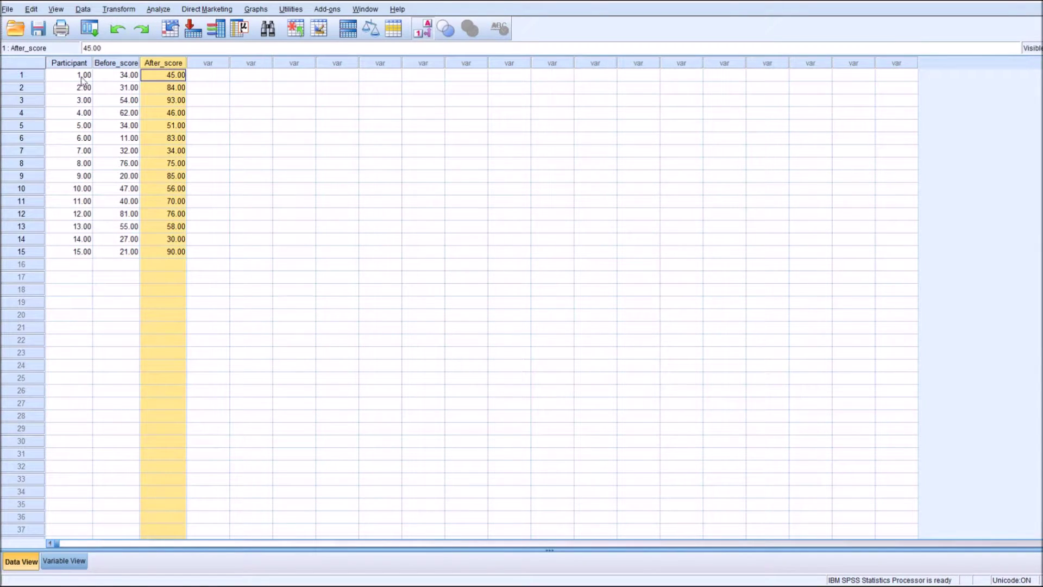
{"action": "left_click_drag", "start_coordinate": [84, 80], "coordinate": [145, 81]}
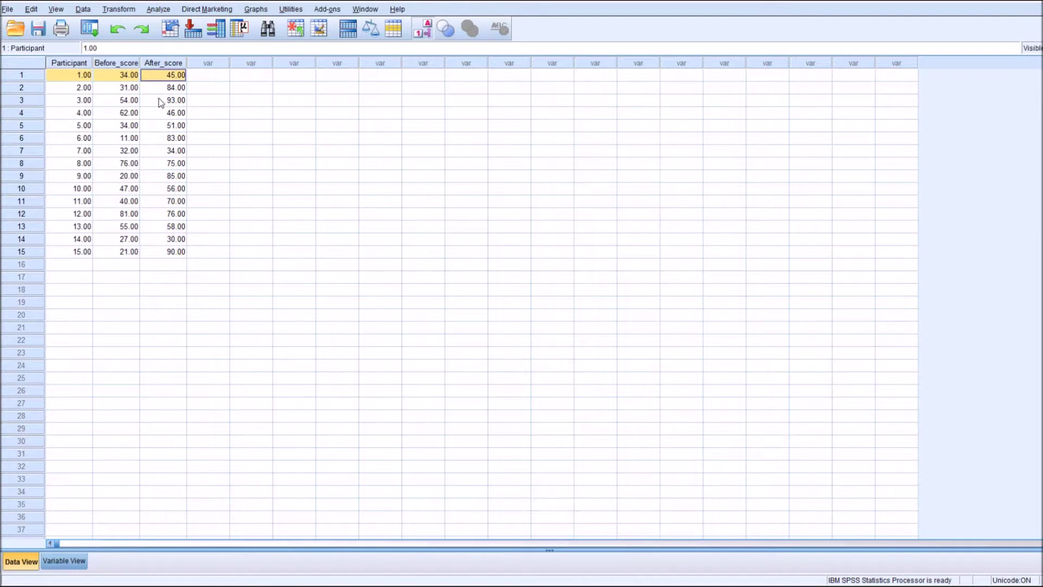
{"action": "left_click", "coordinate": [161, 101]}
{"action": "left_click", "coordinate": [296, 113]}
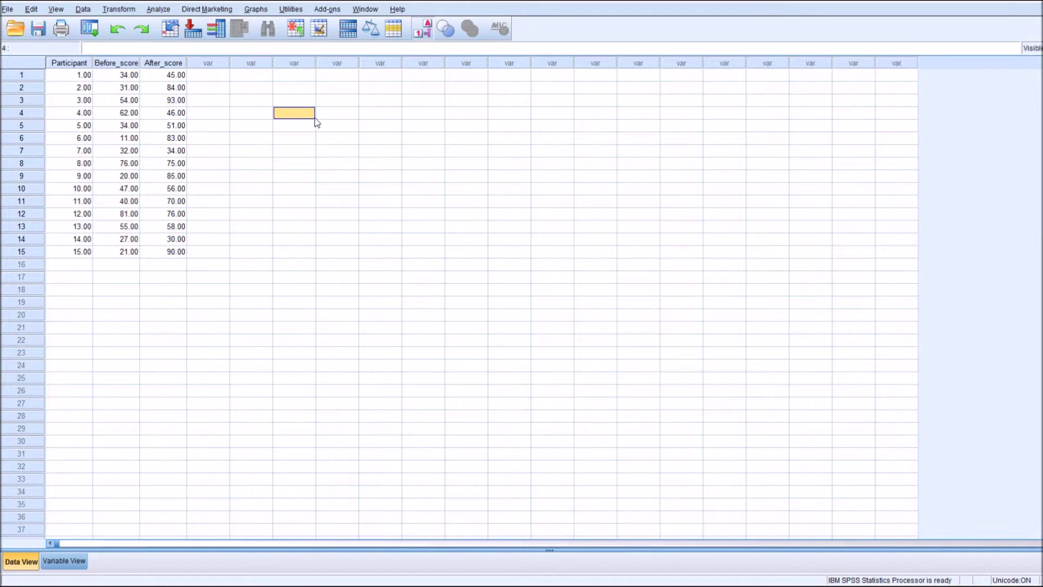
{"action": "left_click", "coordinate": [241, 127]}
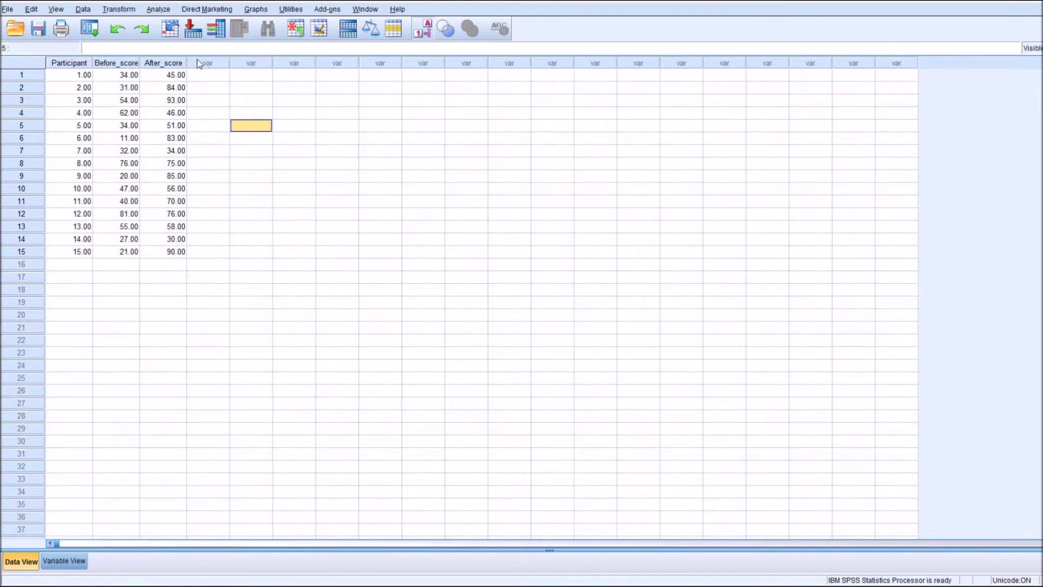
Open the Paired-Samples T Test dialog, clear the prefilled pair and centre the window
{"action": "left_click", "coordinate": [158, 9]}
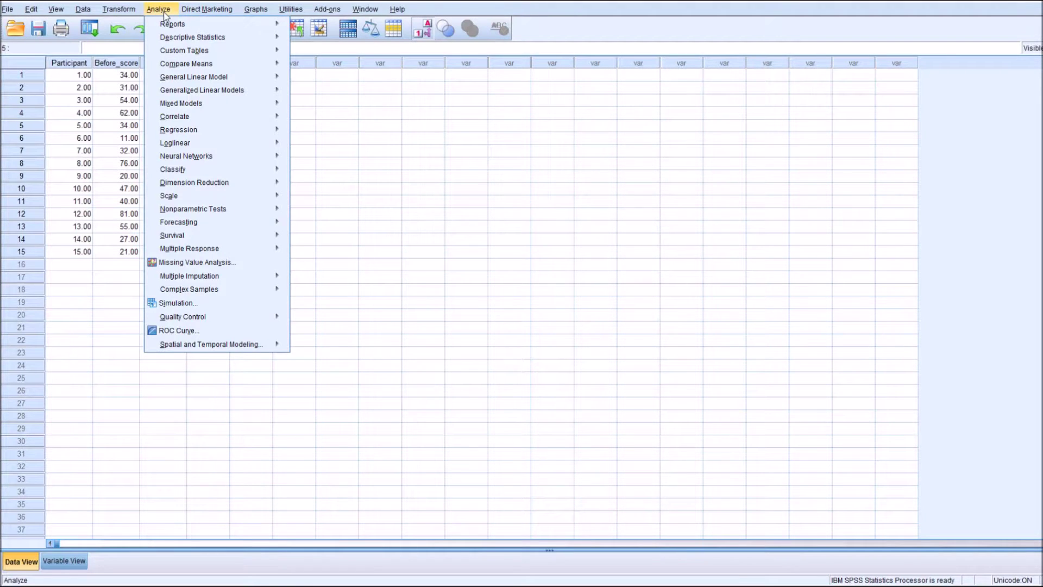
{"action": "mouse_move", "coordinate": [212, 66]}
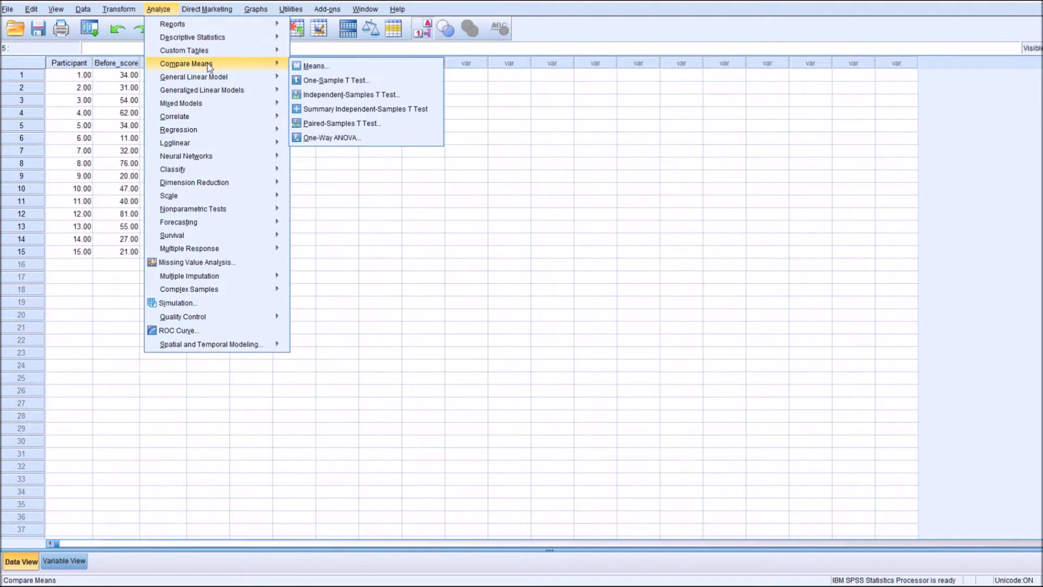
{"action": "left_click", "coordinate": [379, 125]}
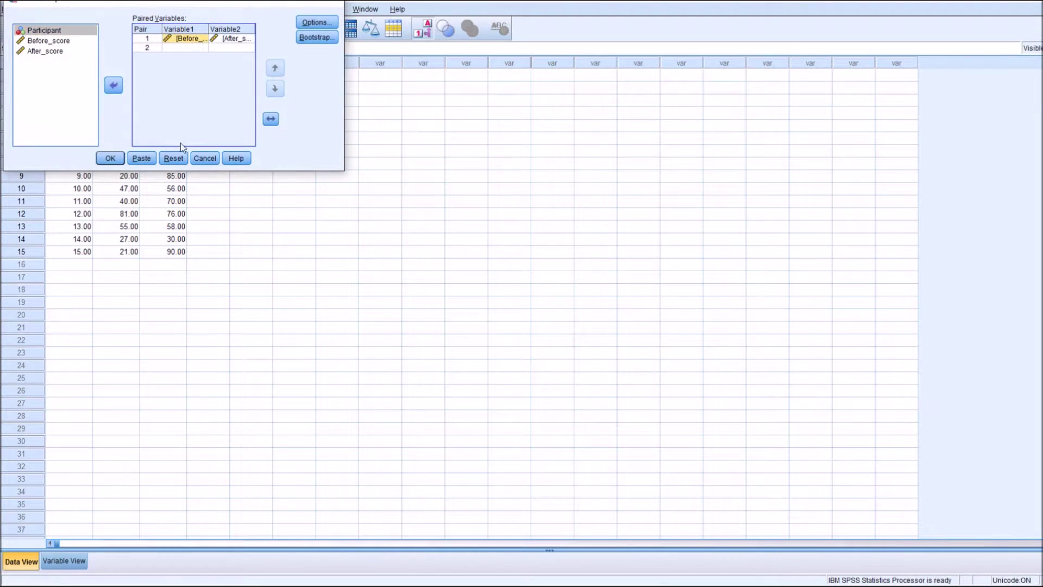
{"action": "left_click", "coordinate": [174, 159]}
{"action": "left_click_drag", "start_coordinate": [188, 6], "coordinate": [440, 112]}
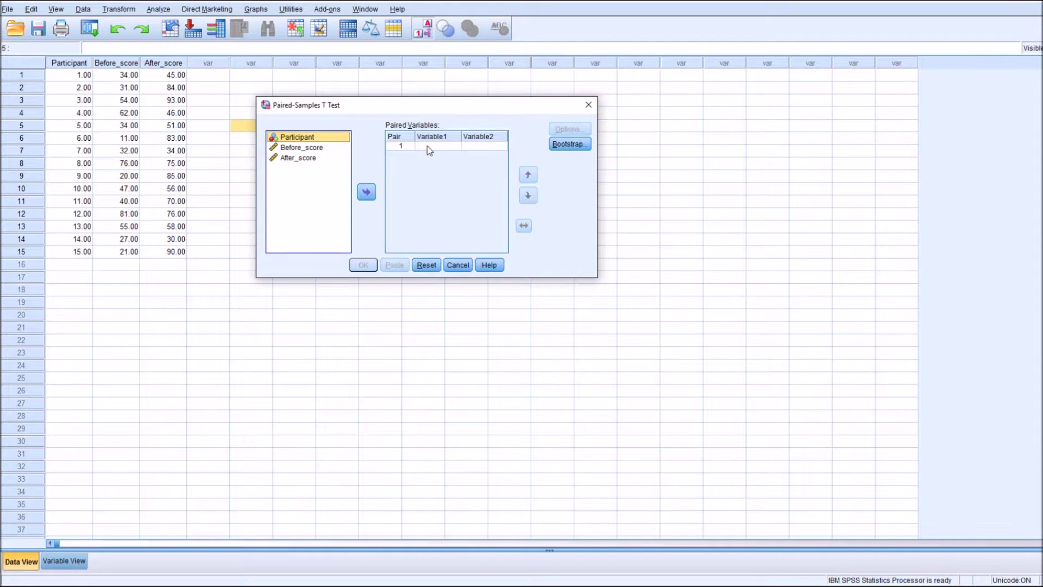
Set Before_score and After_score as Pair 1, widening the dialog so full names show
{"action": "left_click", "coordinate": [315, 148]}
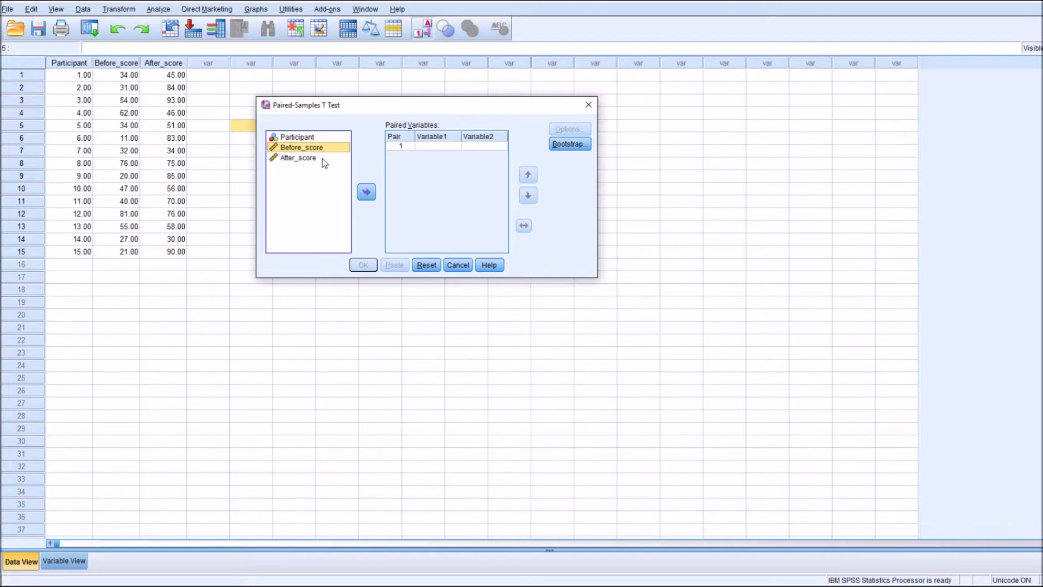
{"action": "left_click", "coordinate": [366, 192]}
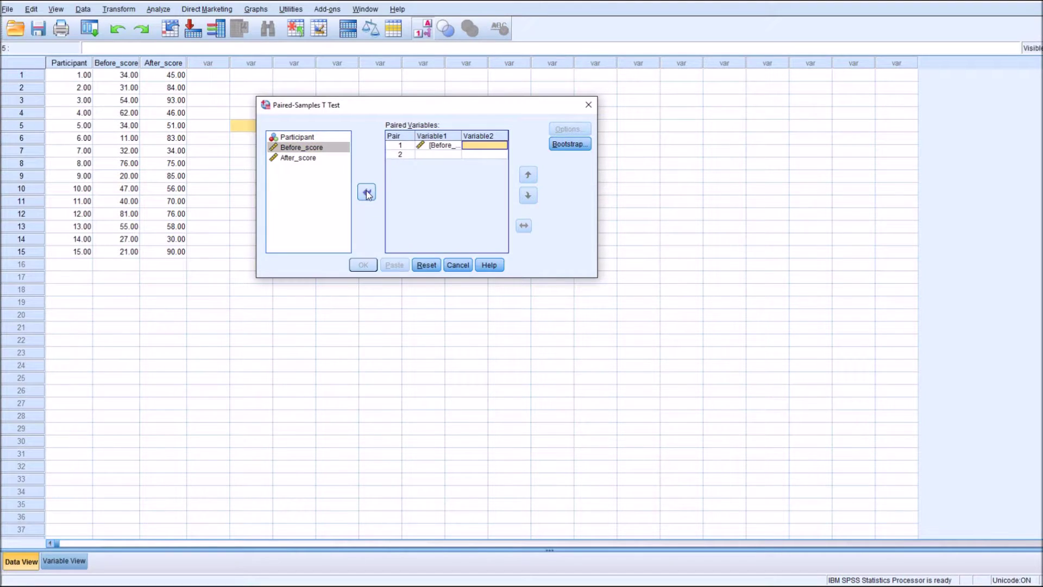
{"action": "left_click", "coordinate": [303, 158]}
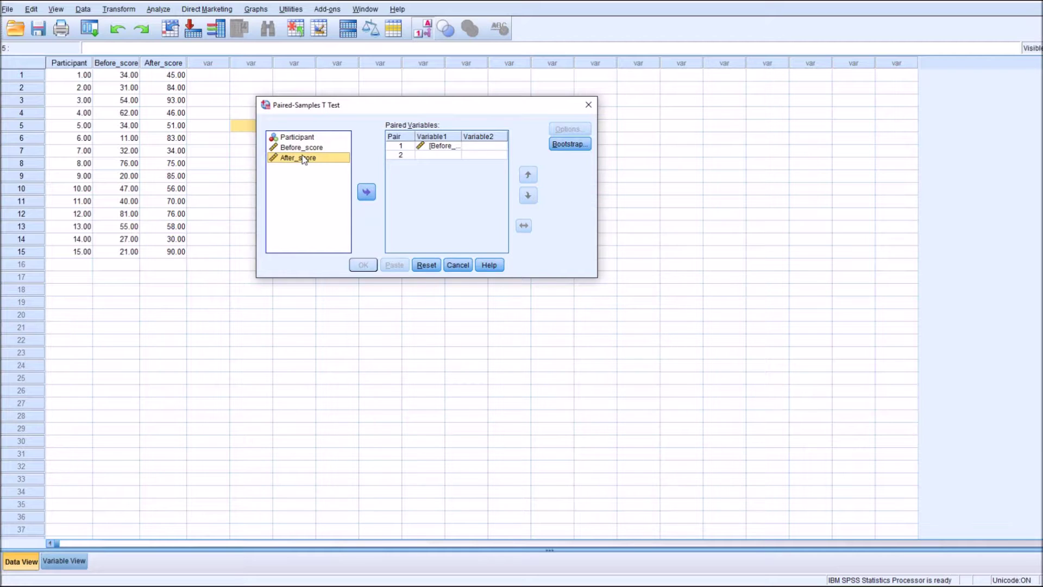
{"action": "left_click", "coordinate": [366, 191]}
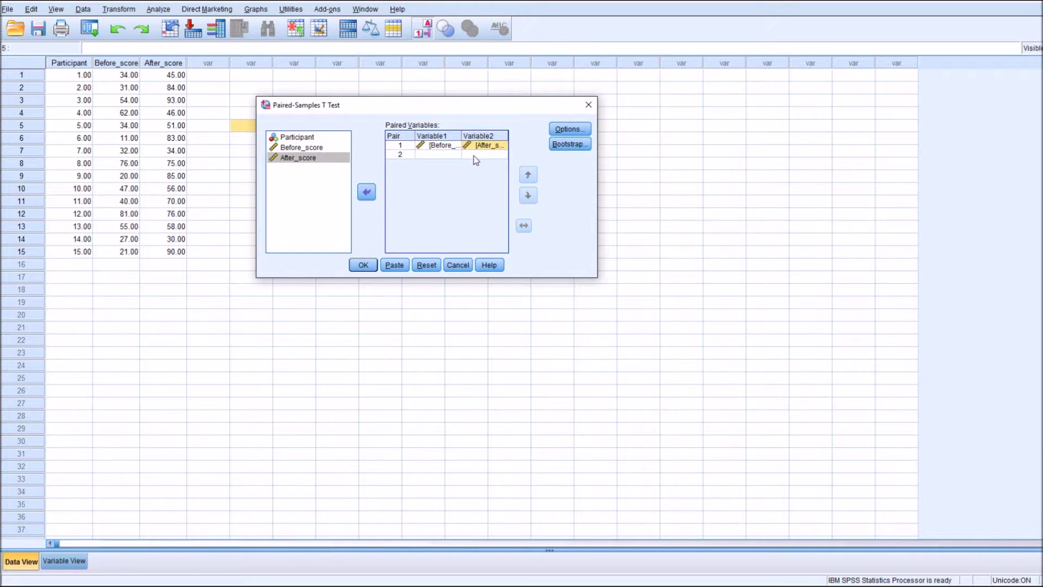
{"action": "left_click", "coordinate": [443, 146]}
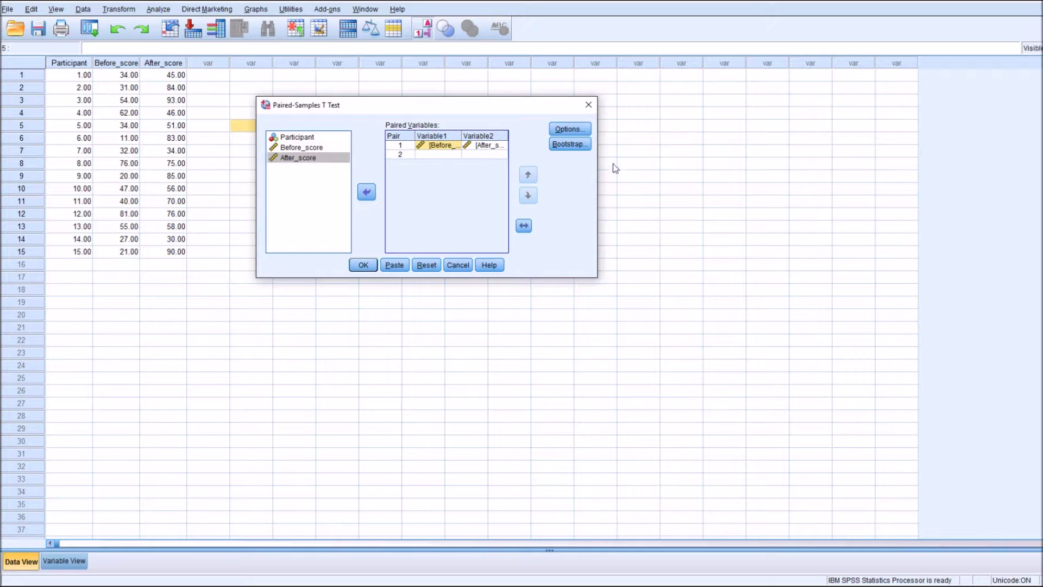
{"action": "left_click_drag", "start_coordinate": [601, 279], "coordinate": [842, 341]}
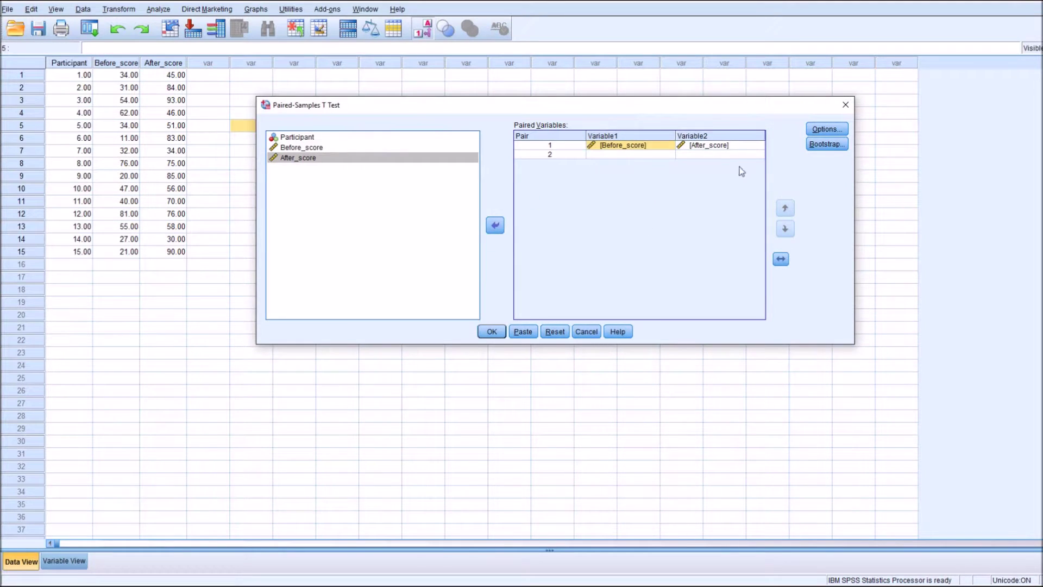
{"action": "left_click", "coordinate": [735, 147]}
{"action": "left_click_drag", "start_coordinate": [733, 111], "coordinate": [544, 112]}
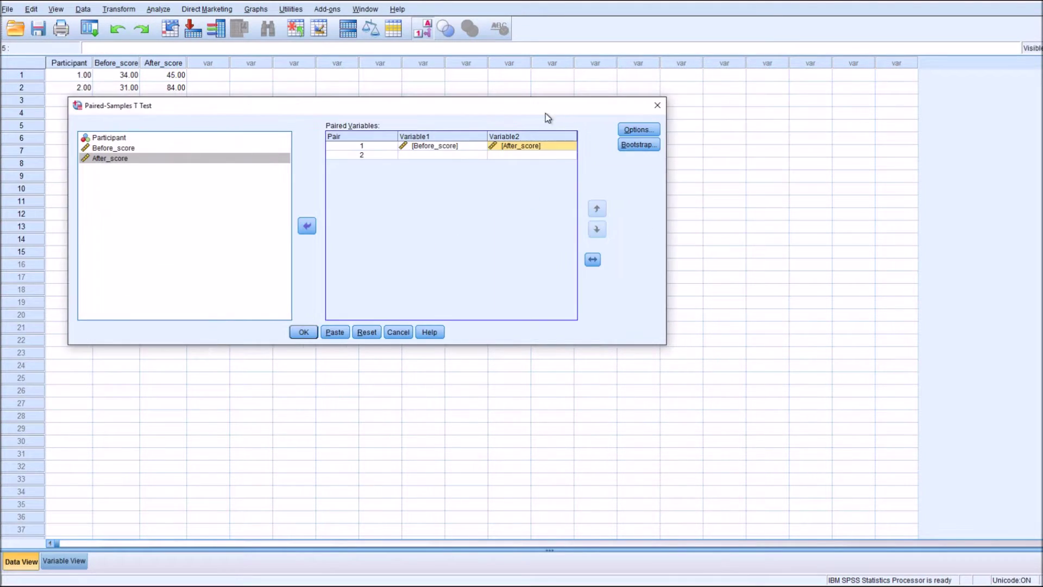
Run the test at 95% confidence, excluding cases analysis by analysis, giving t = -3.098, df 14, p = .008
{"action": "left_click", "coordinate": [642, 131]}
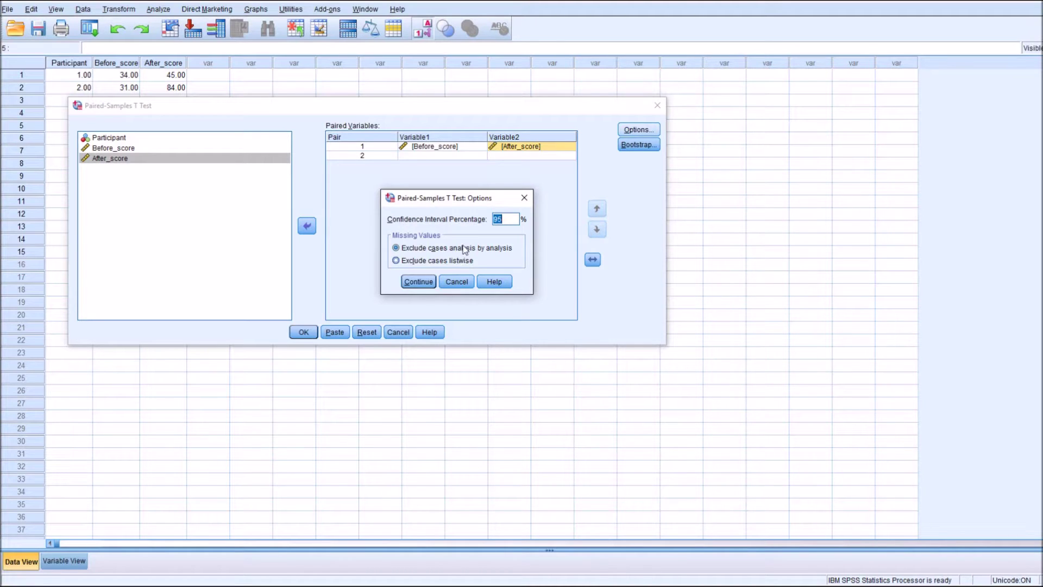
{"action": "left_click", "coordinate": [414, 252]}
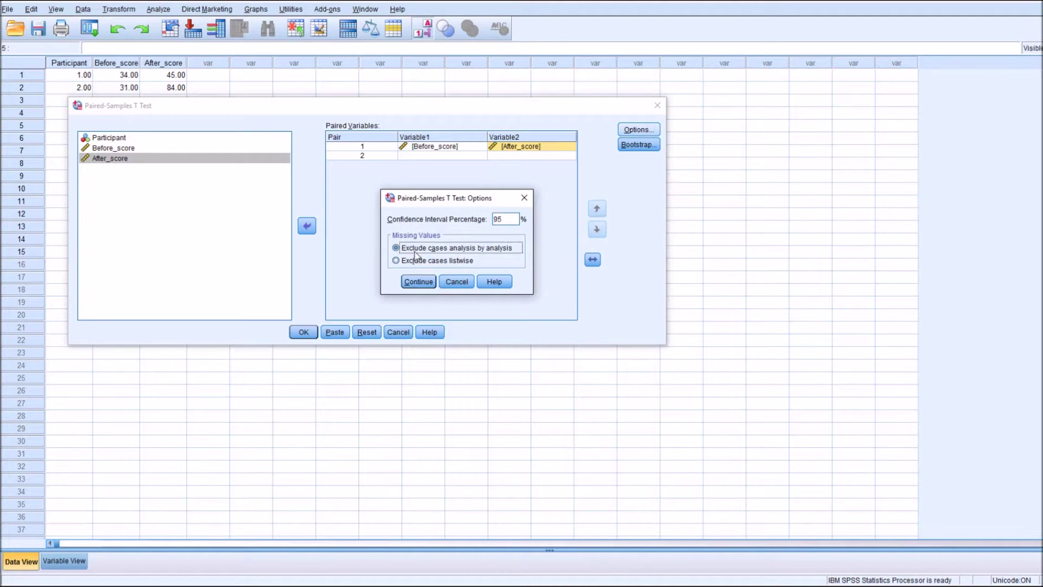
{"action": "left_click", "coordinate": [418, 283]}
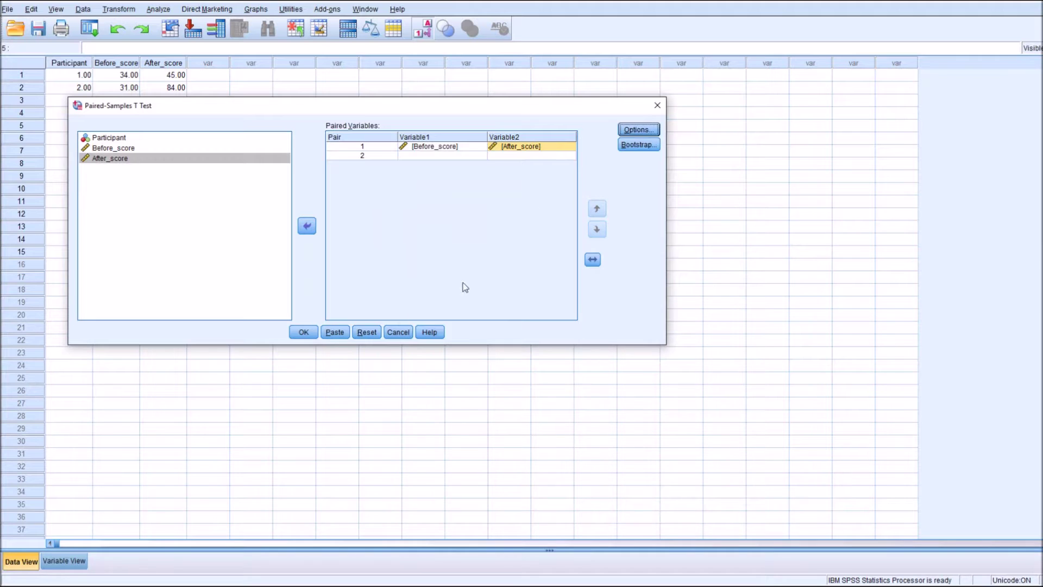
{"action": "left_click", "coordinate": [305, 335]}
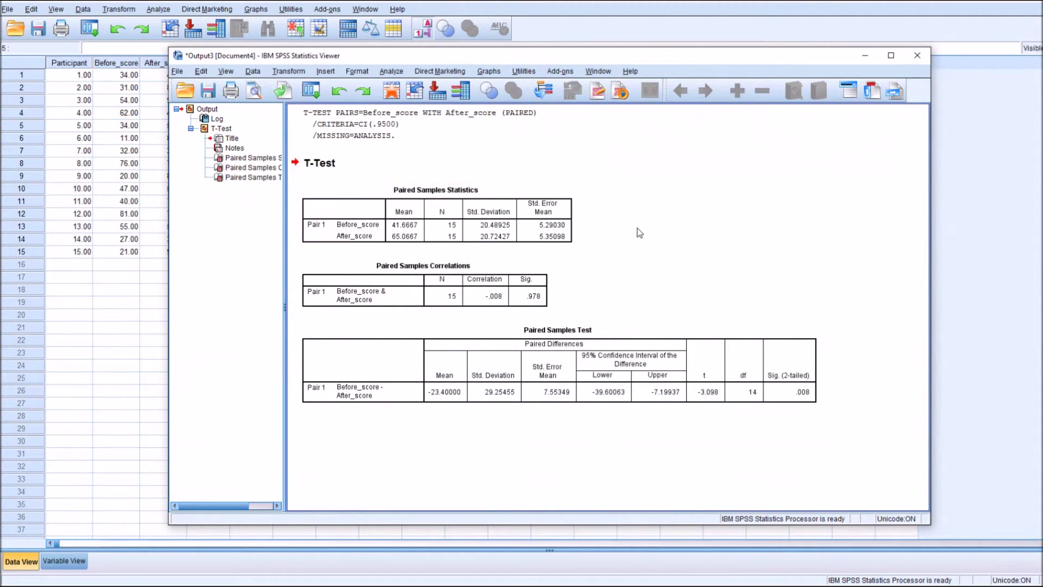
{"action": "left_click", "coordinate": [475, 230]}
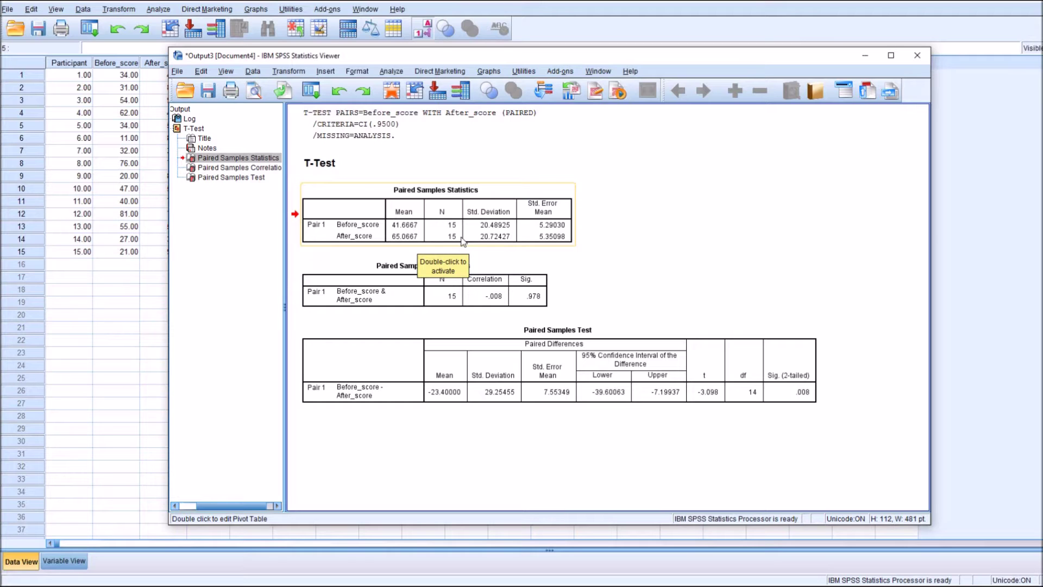
{"action": "left_click", "coordinate": [438, 302]}
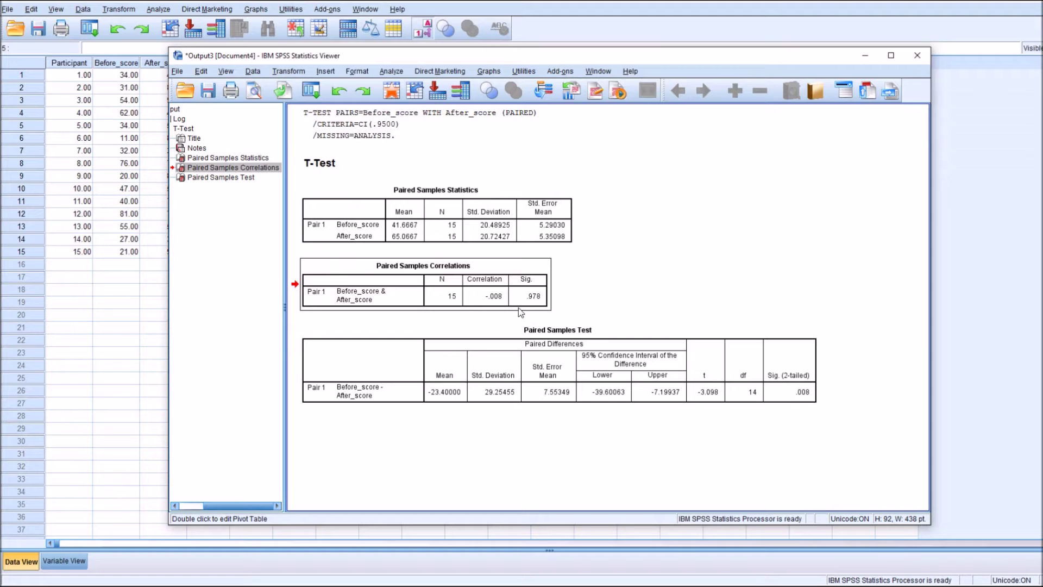
{"action": "left_click", "coordinate": [668, 269]}
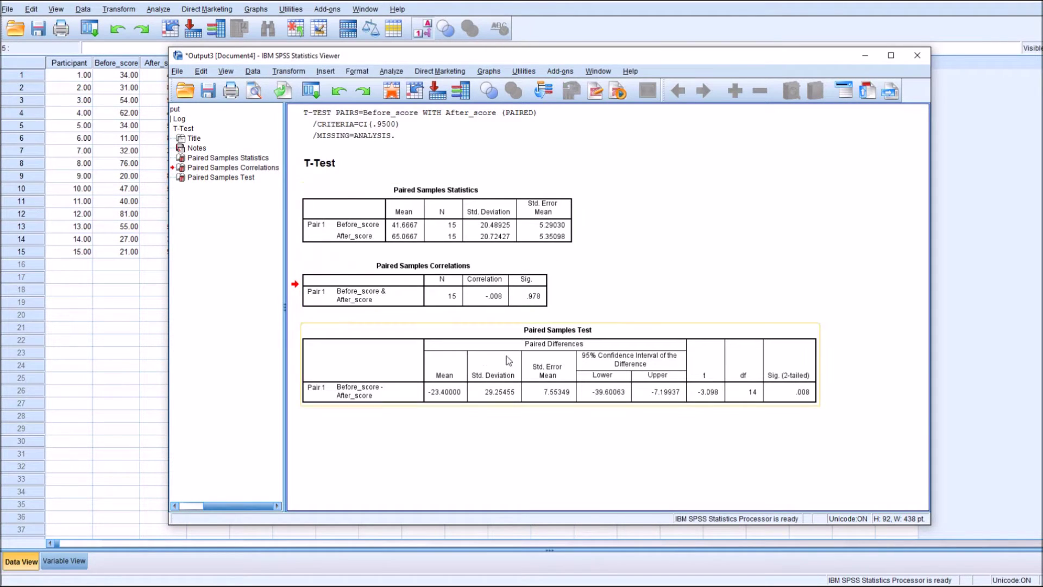
{"action": "left_click", "coordinate": [465, 391]}
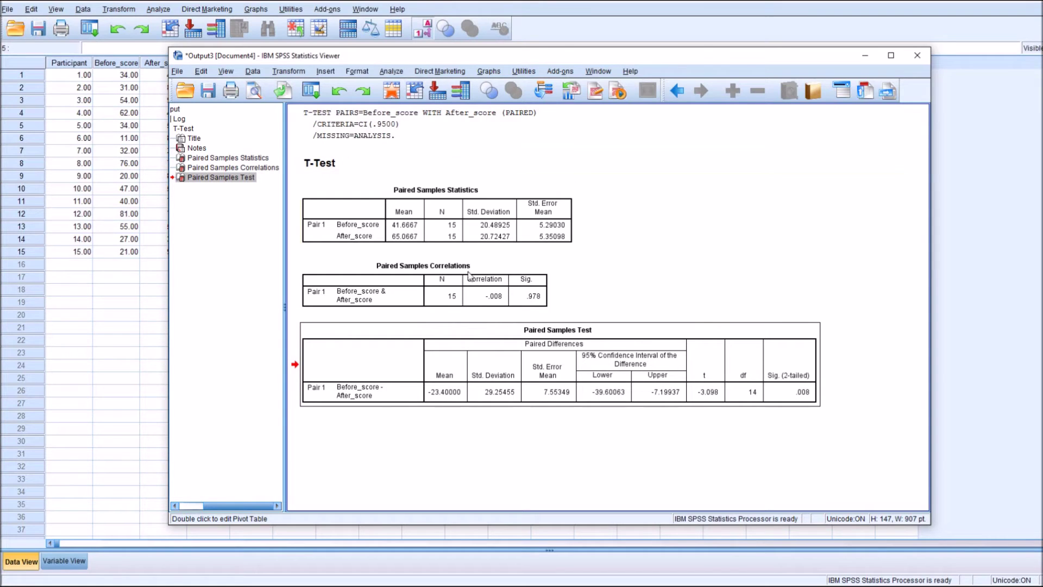
{"action": "left_click", "coordinate": [459, 441]}
{"action": "left_click", "coordinate": [444, 375]}
{"action": "left_click", "coordinate": [449, 484]}
{"action": "left_click", "coordinate": [452, 405]}
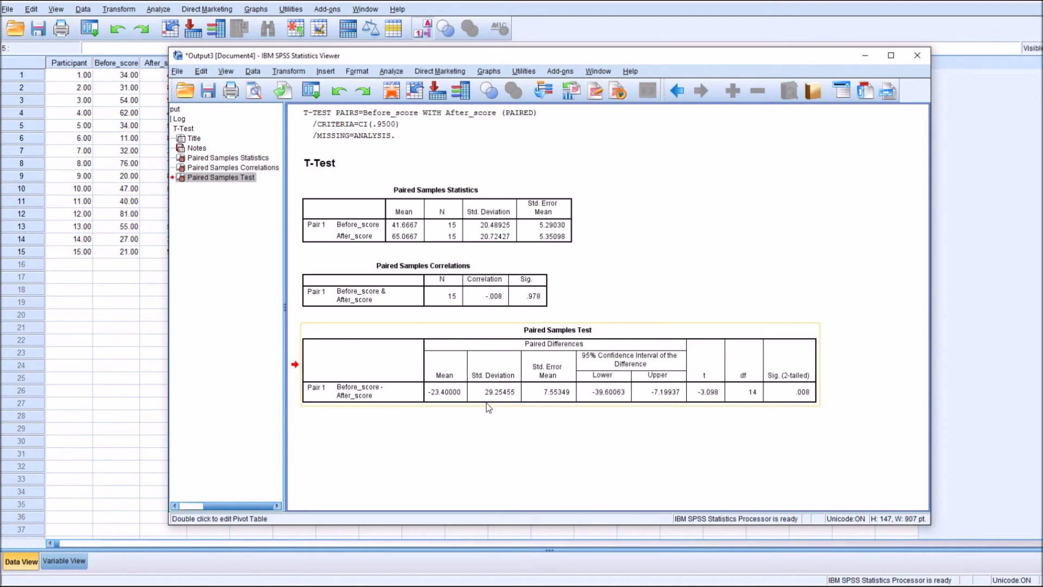
{"action": "left_click", "coordinate": [543, 445]}
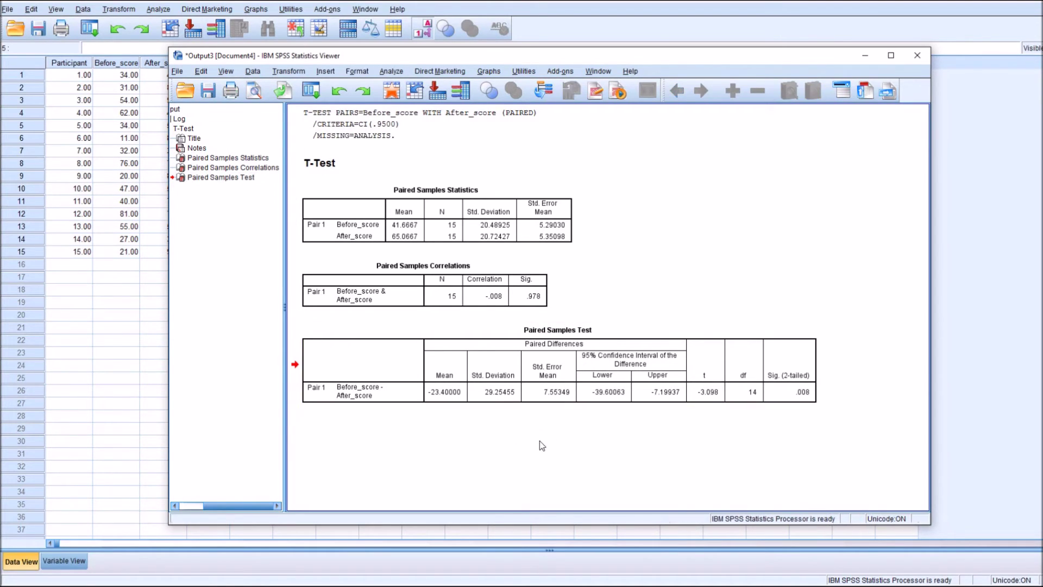
{"action": "left_click", "coordinate": [562, 401]}
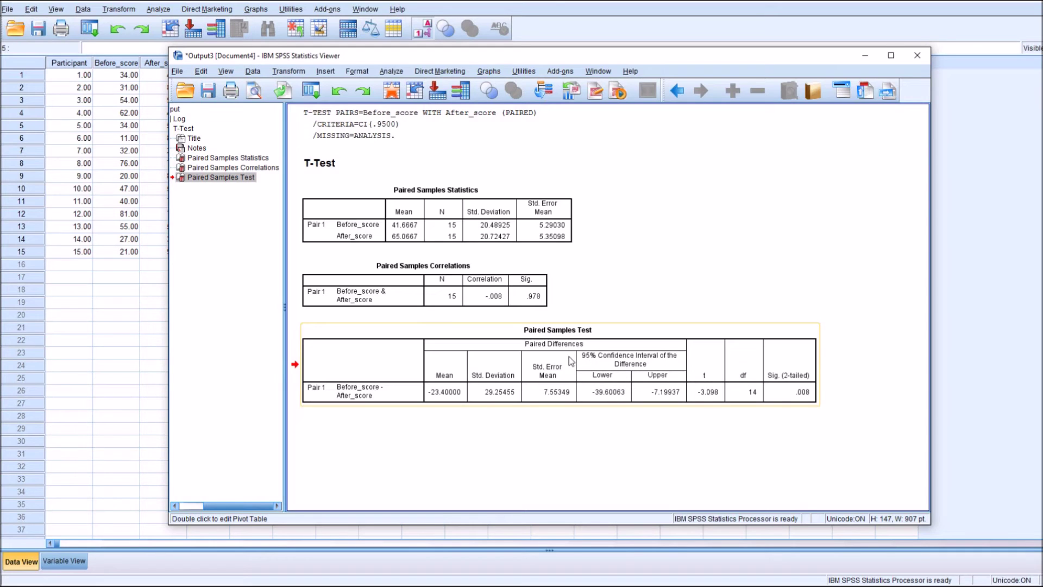
{"action": "double_click", "coordinate": [644, 363]}
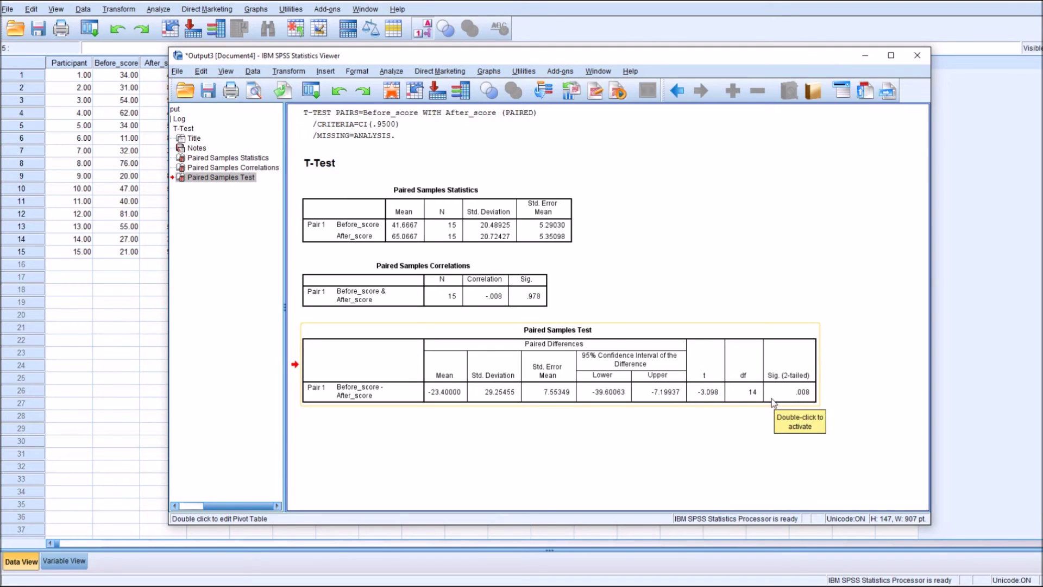
{"action": "left_click", "coordinate": [591, 447]}
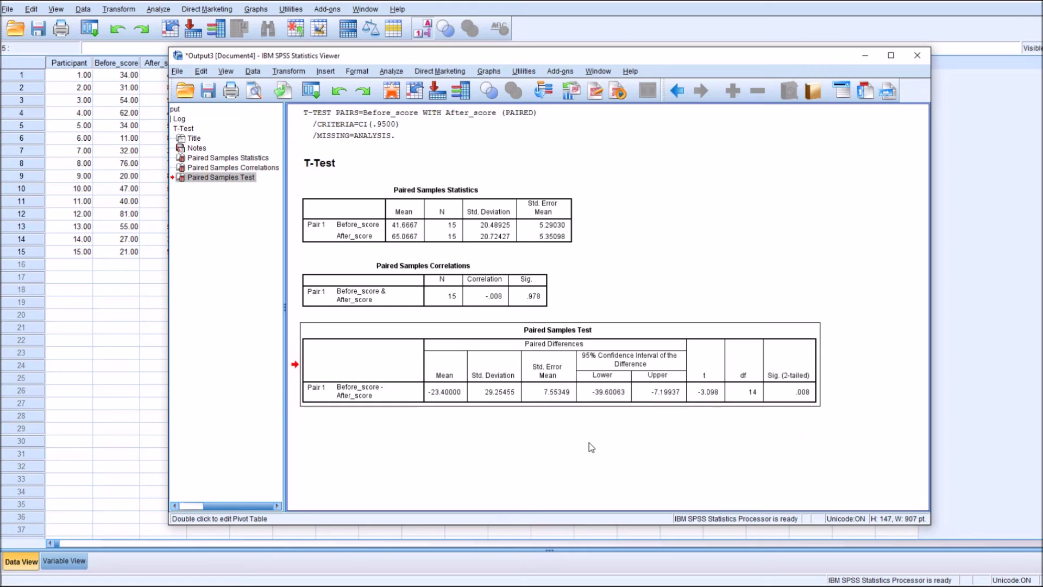
{"action": "mouse_move", "coordinate": [544, 56]}
{"action": "left_mouse_down"}
{"action": "mouse_move", "coordinate": [566, 56]}
{"action": "mouse_move", "coordinate": [596, 28]}
{"action": "mouse_move", "coordinate": [546, 30]}
{"action": "mouse_move", "coordinate": [531, 44]}
{"action": "left_mouse_up"}
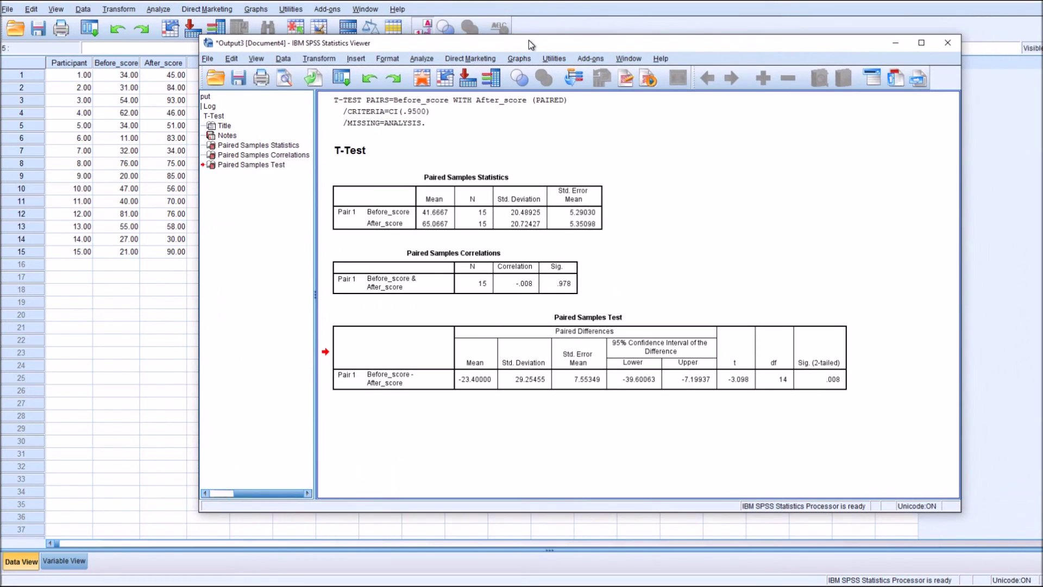
{"action": "left_click", "coordinate": [600, 361]}
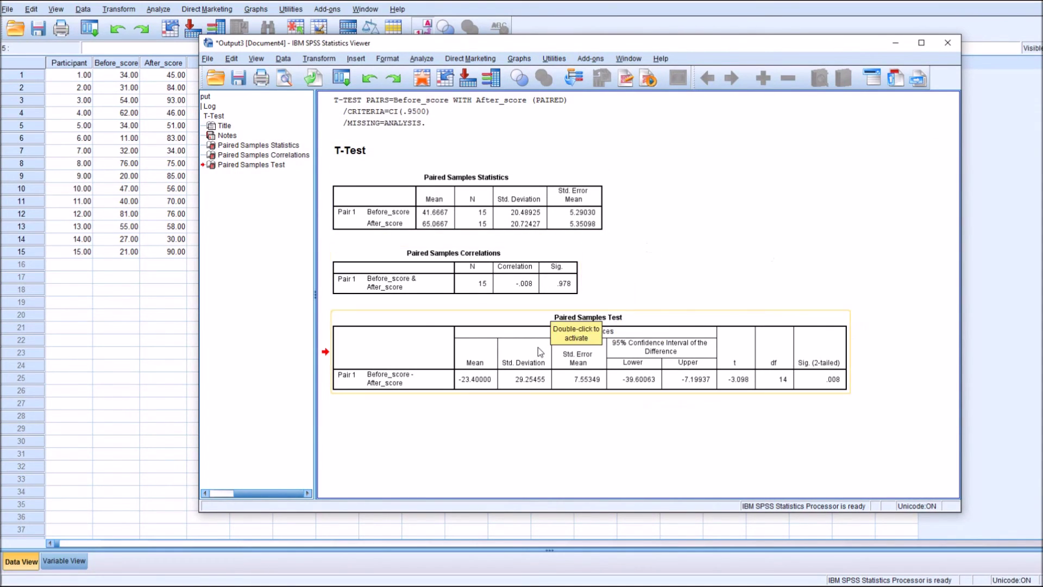
{"action": "left_click", "coordinate": [538, 406]}
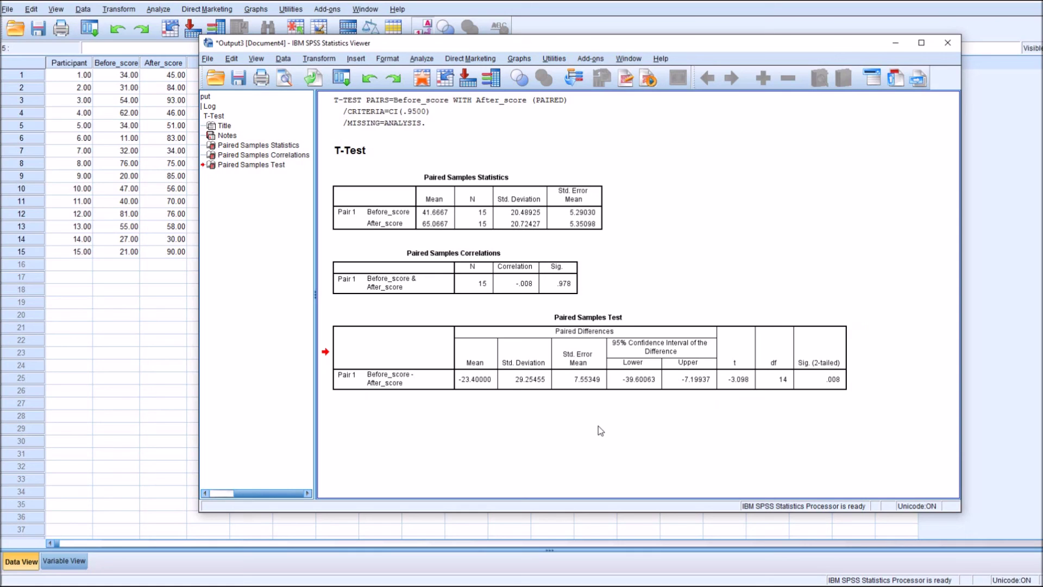
{"action": "left_click", "coordinate": [372, 119]}
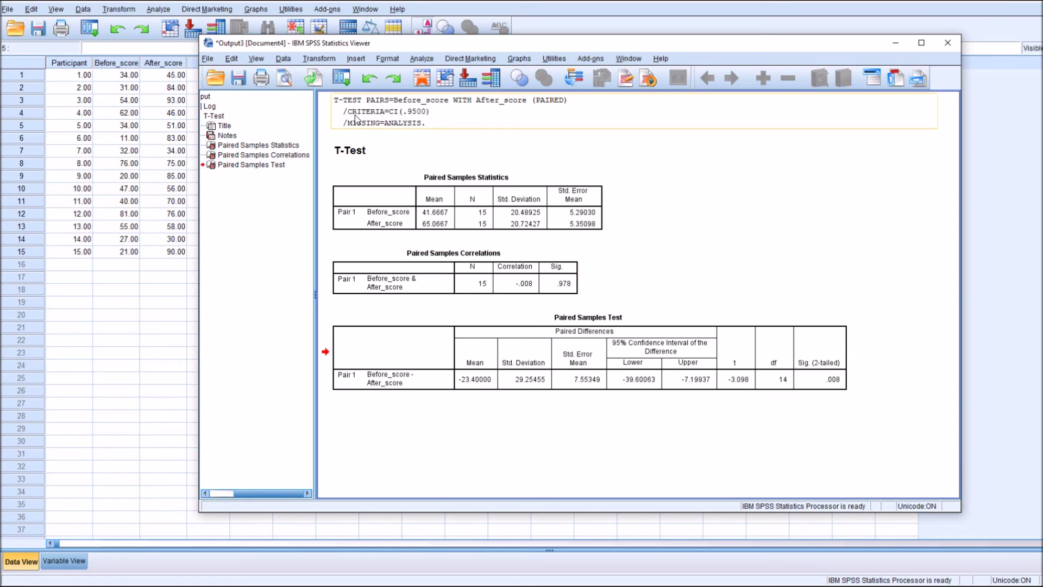